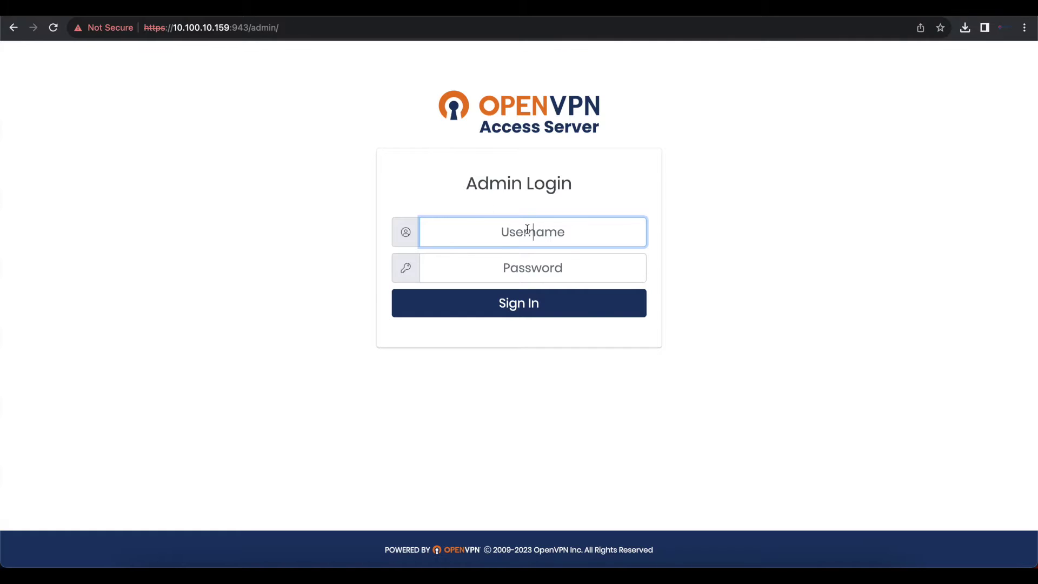
# - Begin entering the admin username on the Admin Login page
pyautogui.write('o')
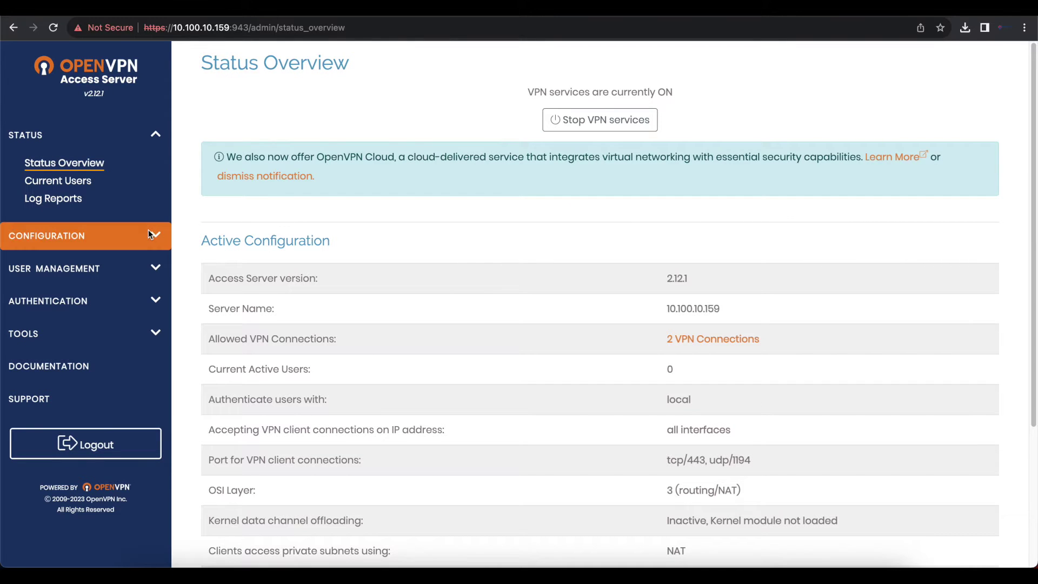
# - In Configuration > Web Server, set User-provided Certificate to Yes
pyautogui.click(148, 231)
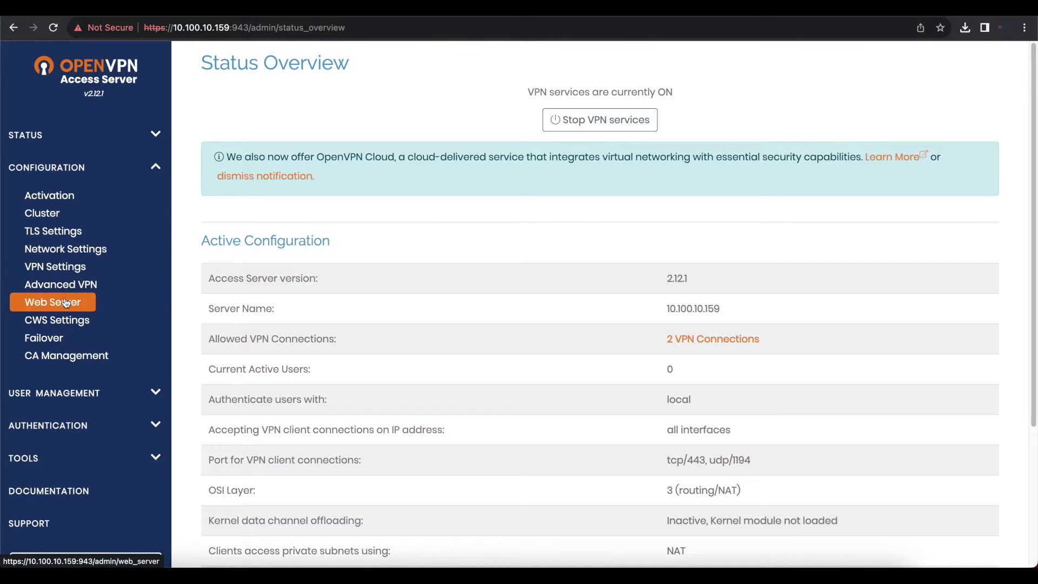
pyautogui.click(65, 304)
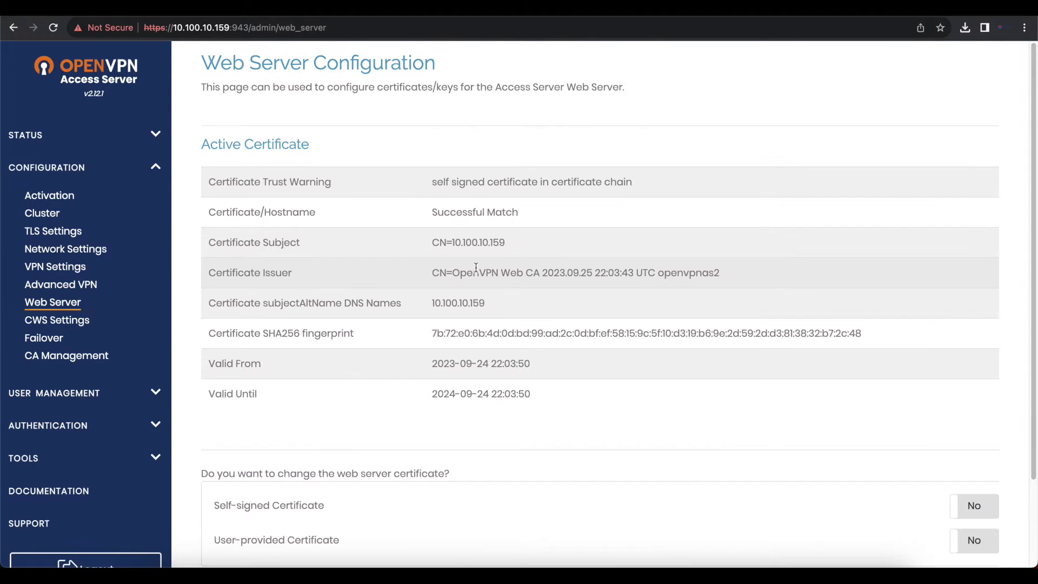
pyautogui.scroll(-2, 476, 267)
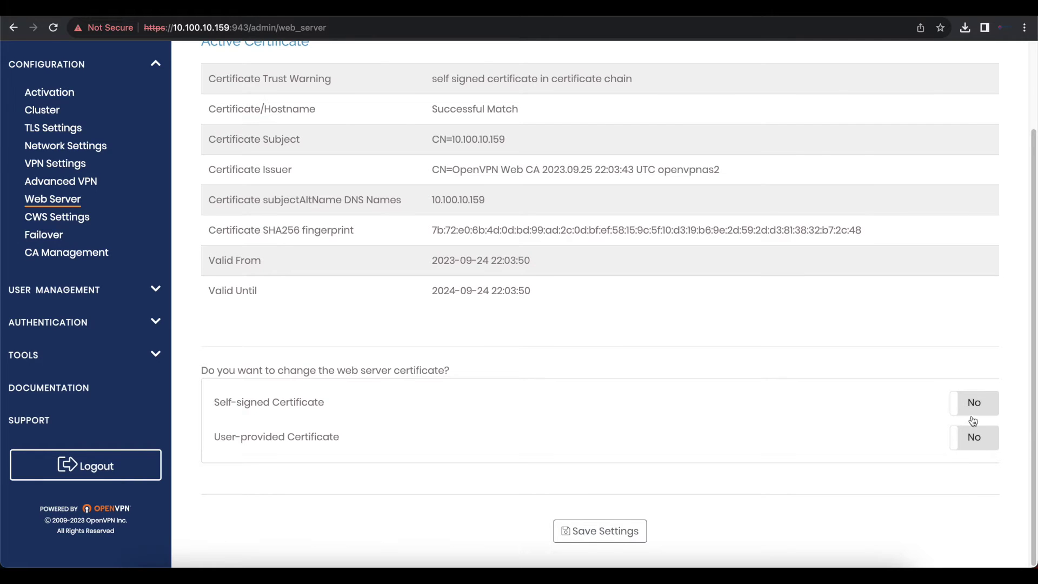
pyautogui.click(967, 443)
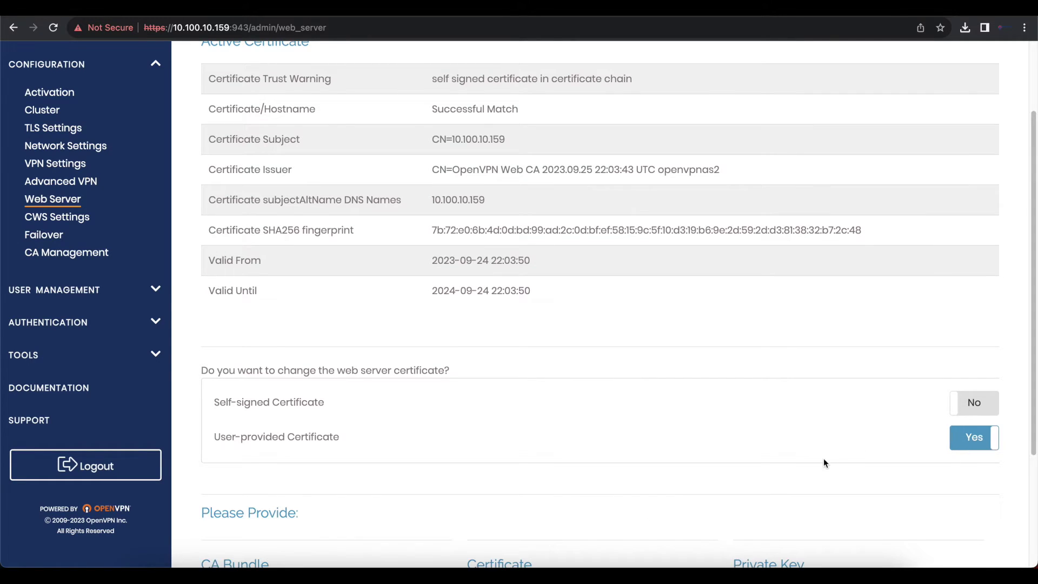
pyautogui.scroll(-3, 823, 459)
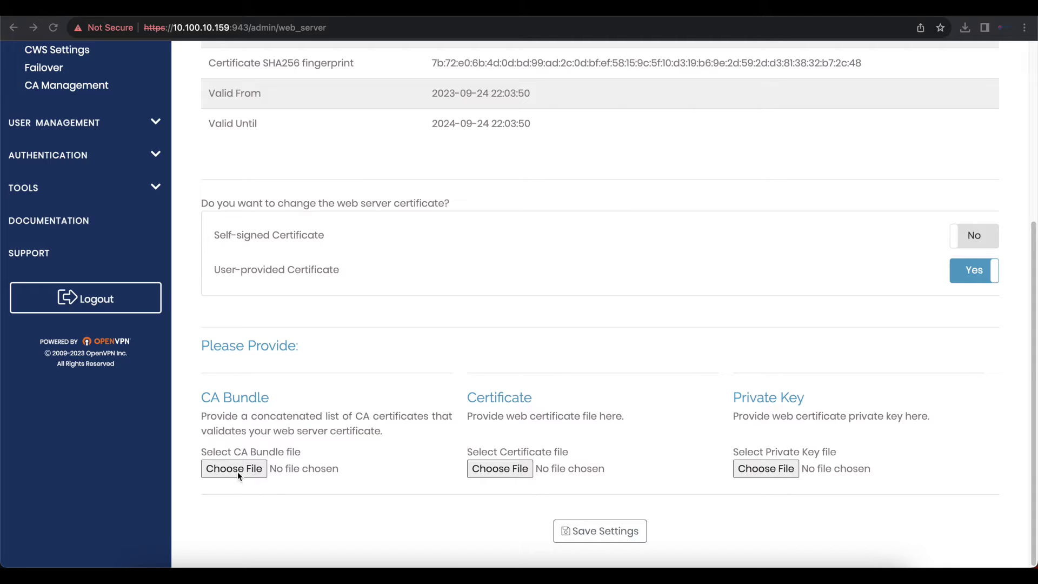
# - Upload the Acmecert CA bundle, vpn_g2g.crt and vpn_g2g.key from Downloads, then save
pyautogui.click(238, 469)
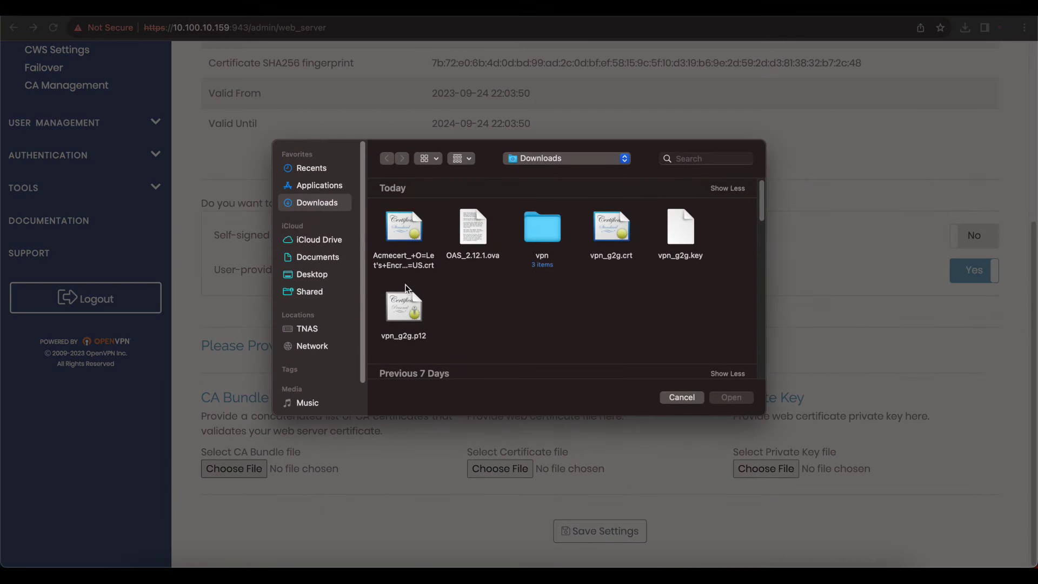
pyautogui.doubleClick(403, 227)
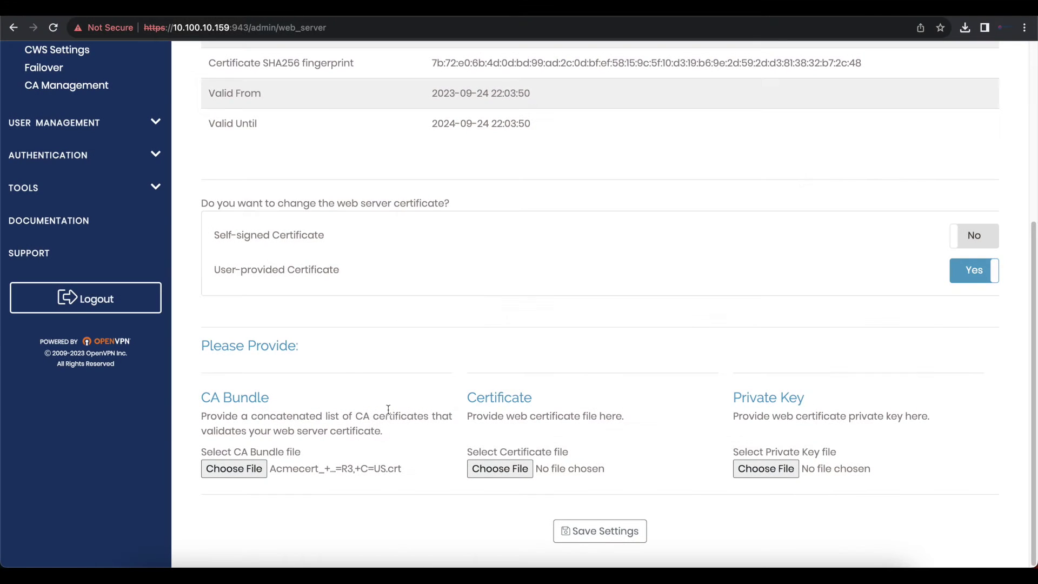
pyautogui.click(517, 473)
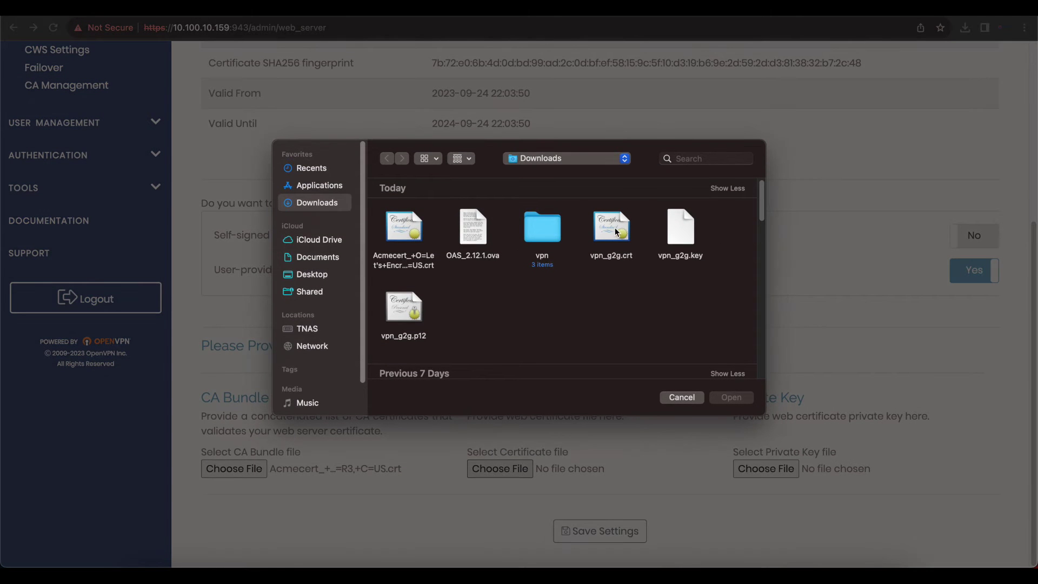
pyautogui.doubleClick(611, 229)
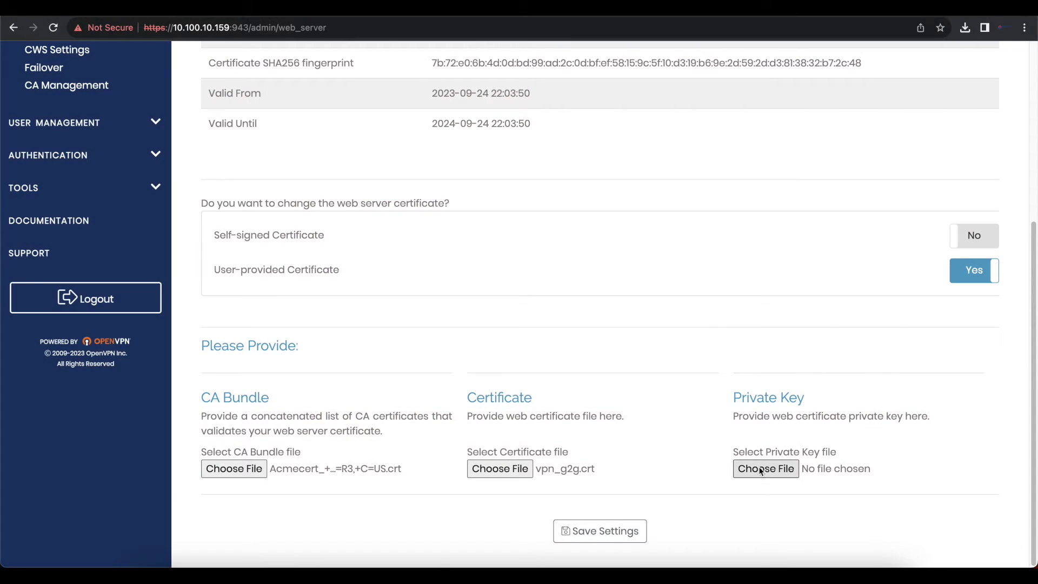
pyautogui.click(760, 469)
pyautogui.doubleClick(682, 229)
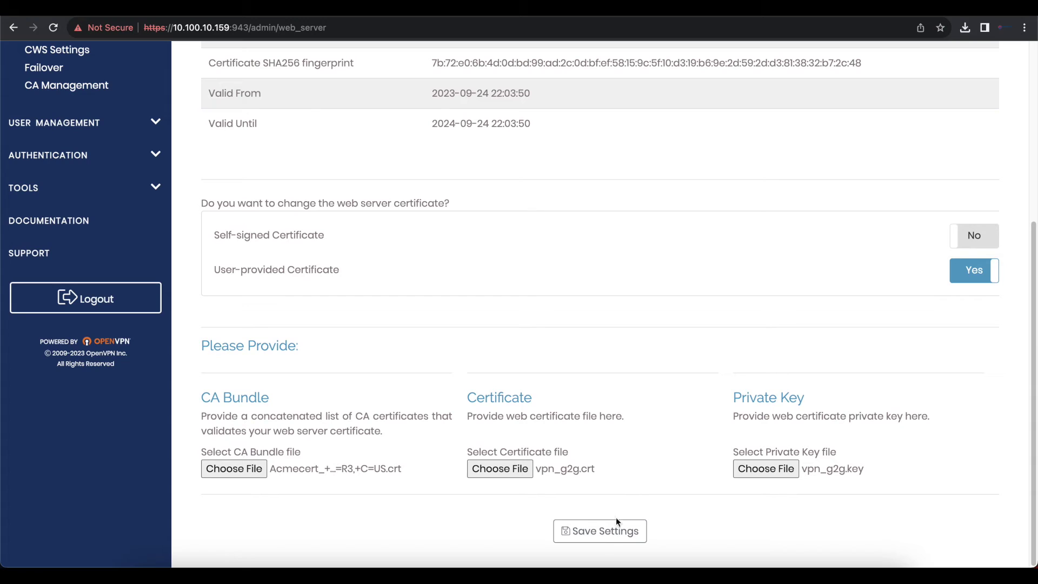
pyautogui.click(597, 532)
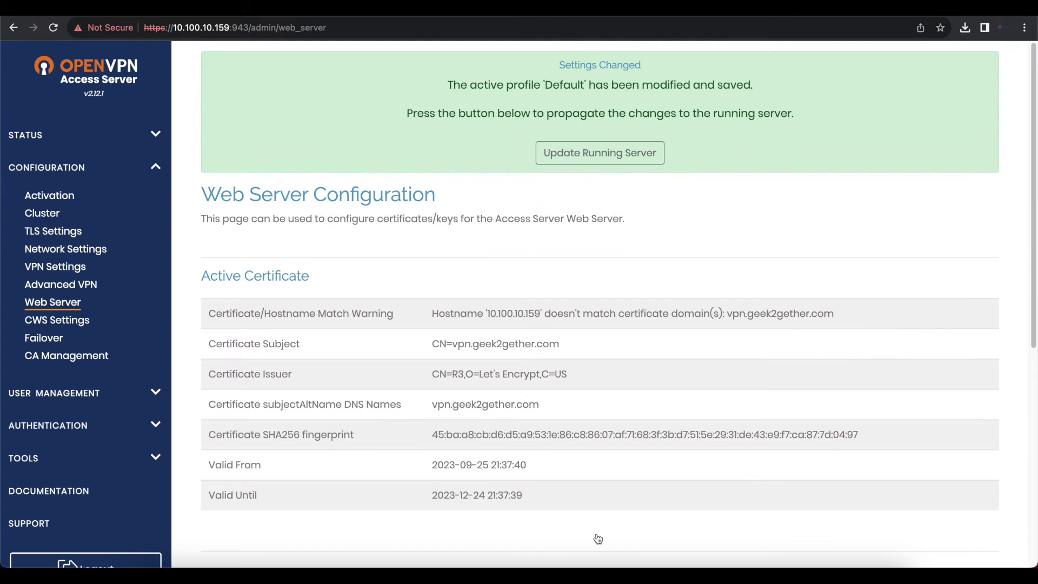
# - Update the running server and reload the admin page past the certificate warning
pyautogui.click(620, 152)
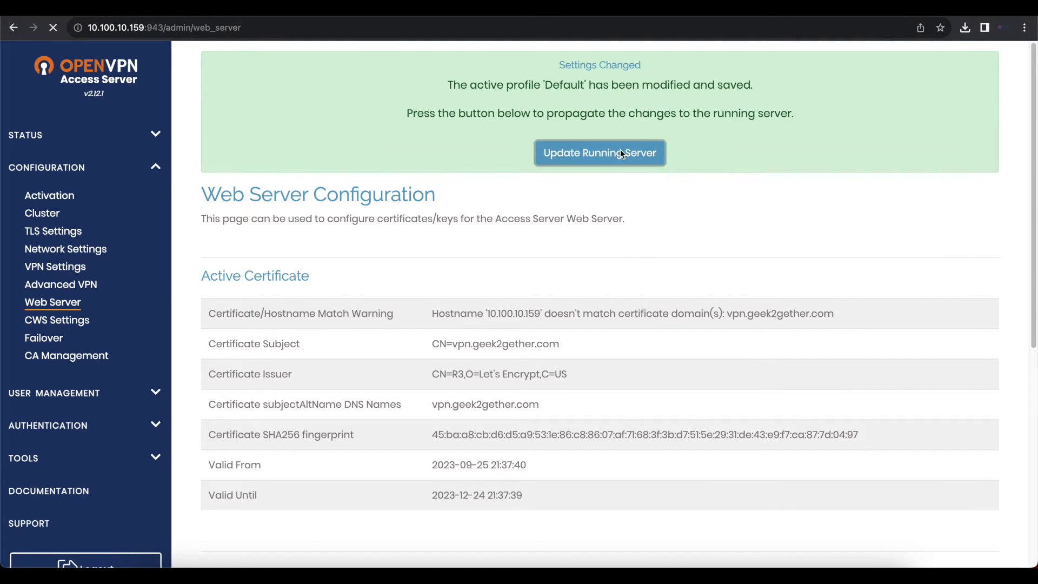
pyautogui.click(282, 31)
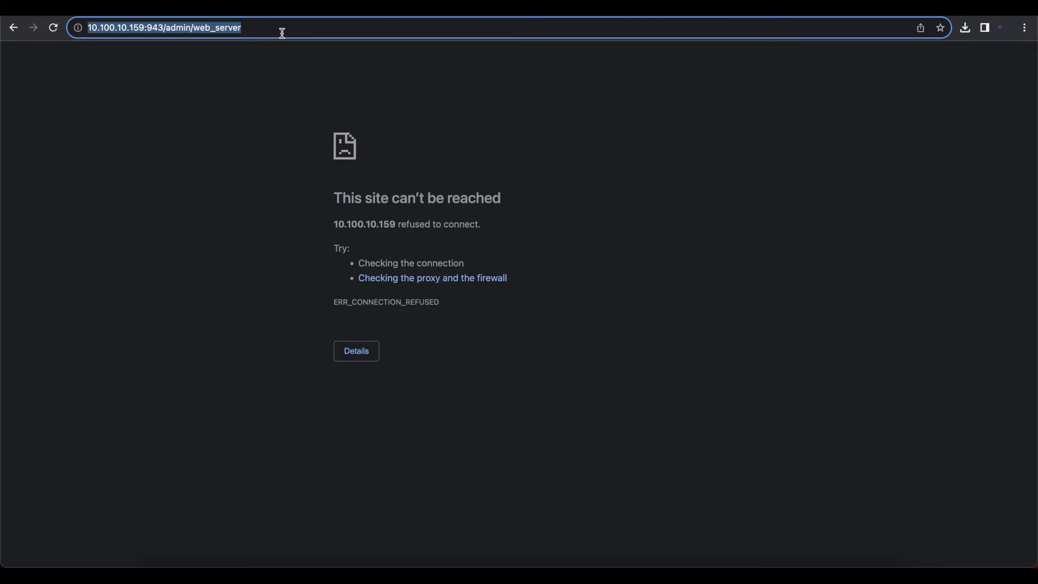
pyautogui.press('Return')
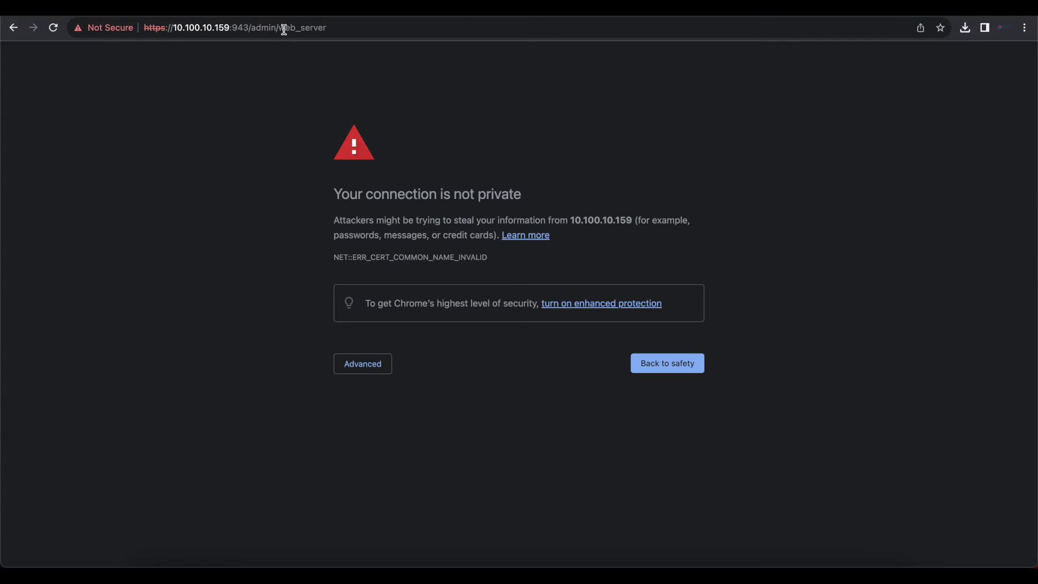
pyautogui.click(354, 368)
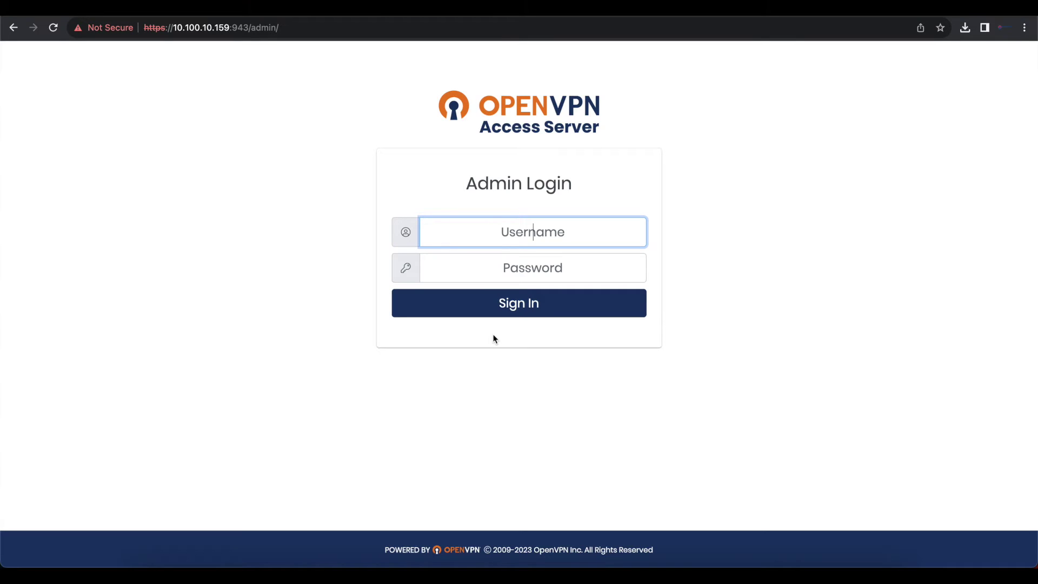
# - Sign back in with the admin username and password and open Configuration > Web Server
pyautogui.write('geek2gether')
pyautogui.press('Tab')
pyautogui.hotkey('ctrl', 'v')
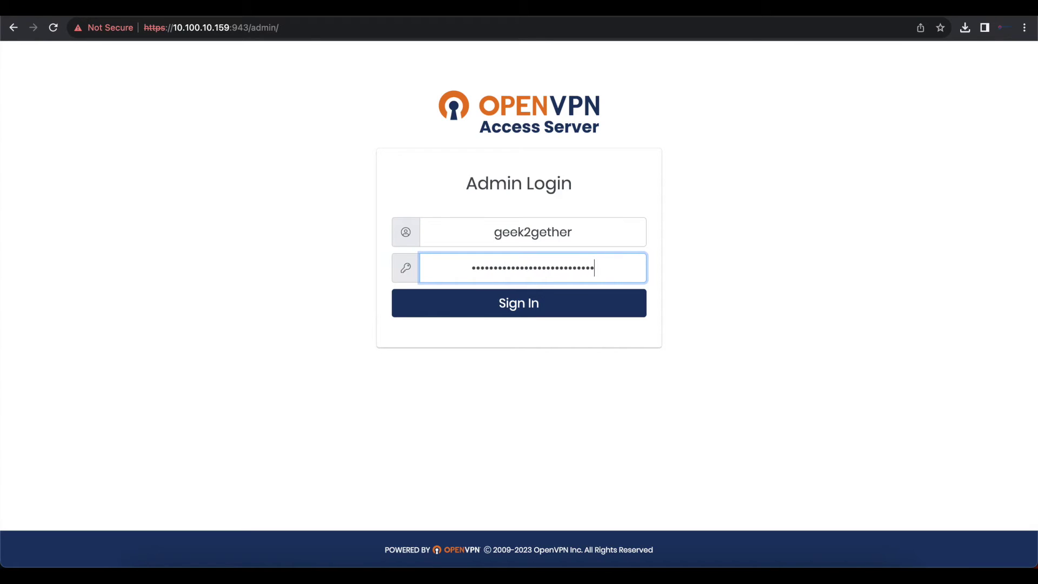
pyautogui.press('Return')
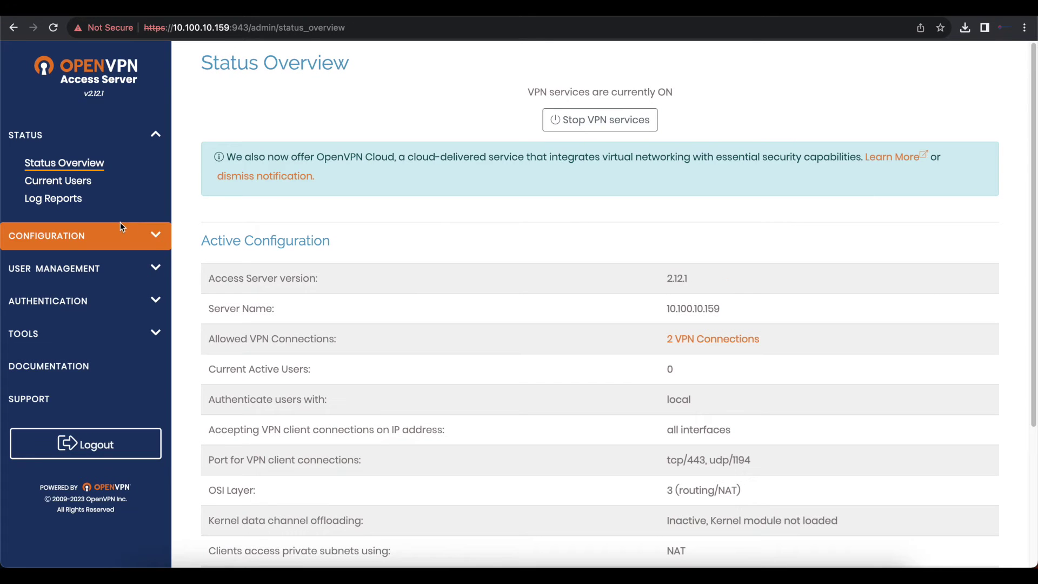
pyautogui.click(140, 234)
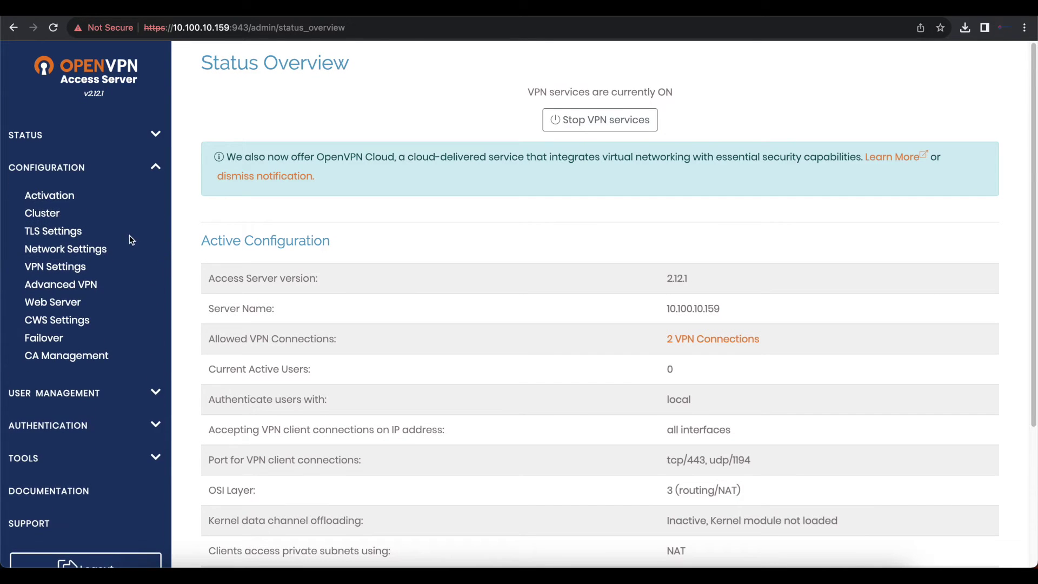
pyautogui.click(65, 302)
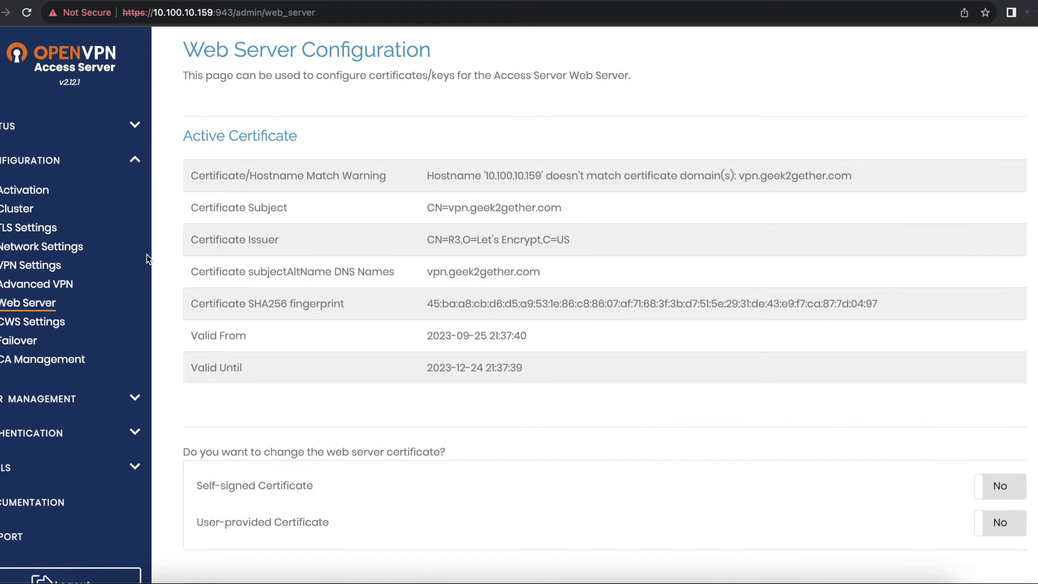
# - In Network Settings, replace hostname 10.100.10.159 with vpn.geek2gether.com
pyautogui.click(45, 245)
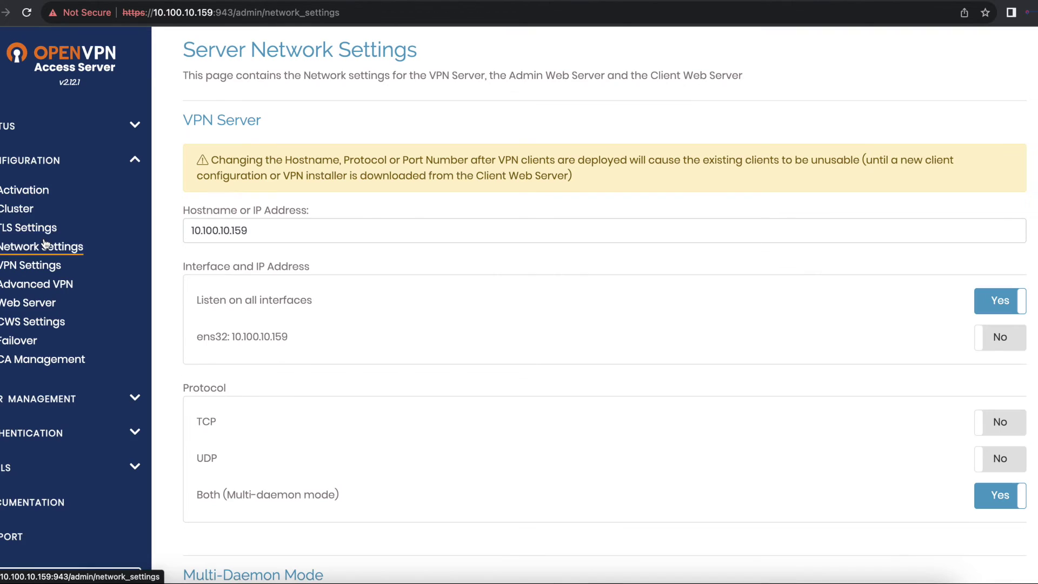
pyautogui.moveTo(255, 231); pyautogui.dragTo(173, 222)
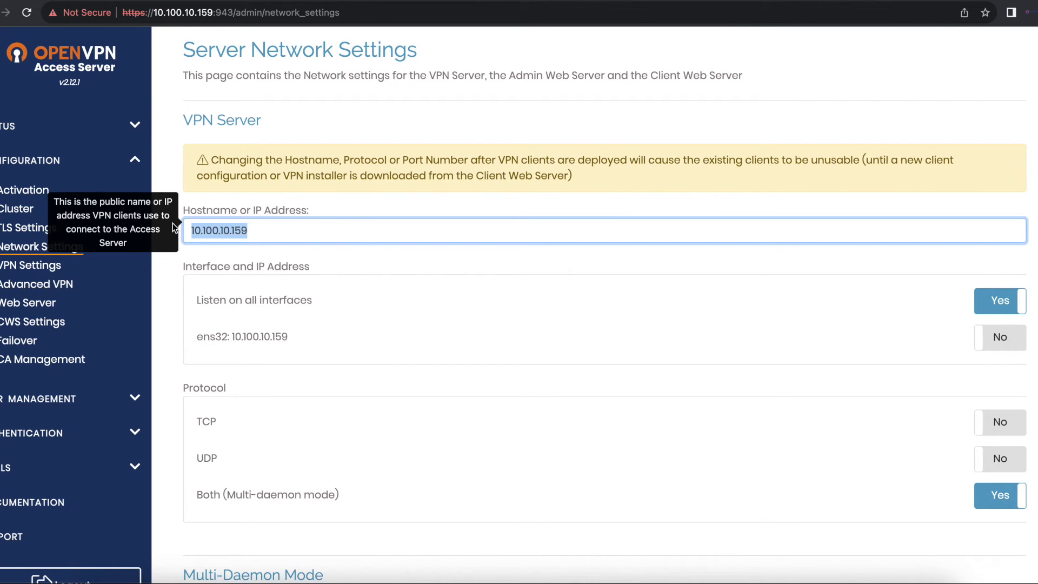
pyautogui.write('vpn.geek2gether.com')
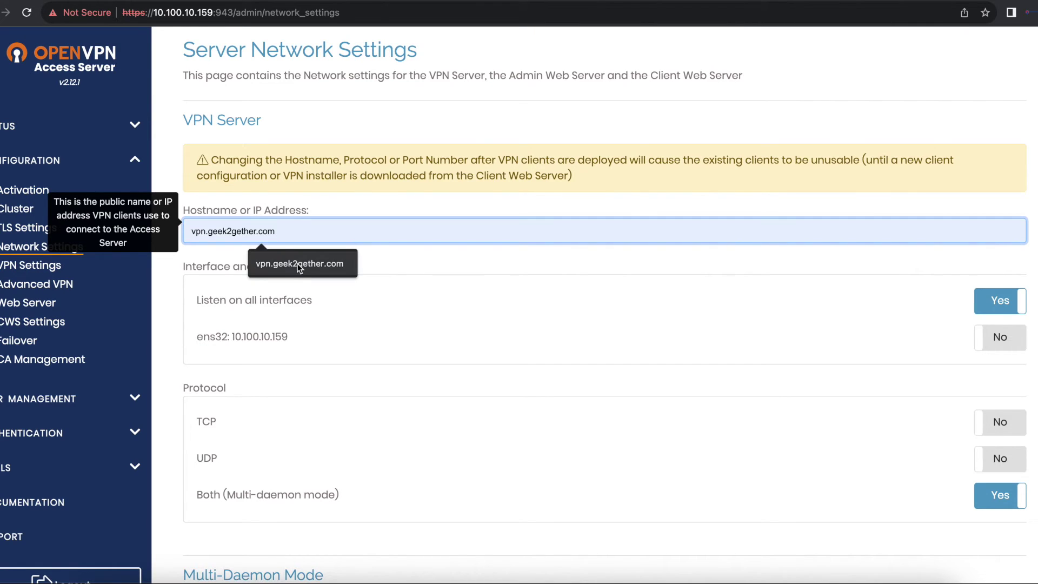
pyautogui.click(298, 265)
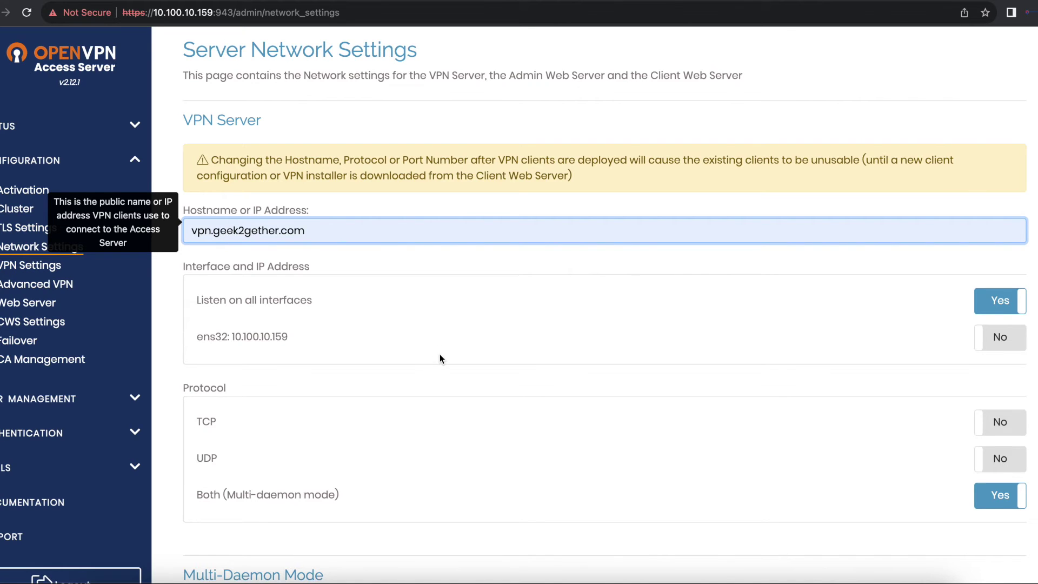
pyautogui.scroll(-1, 440, 355)
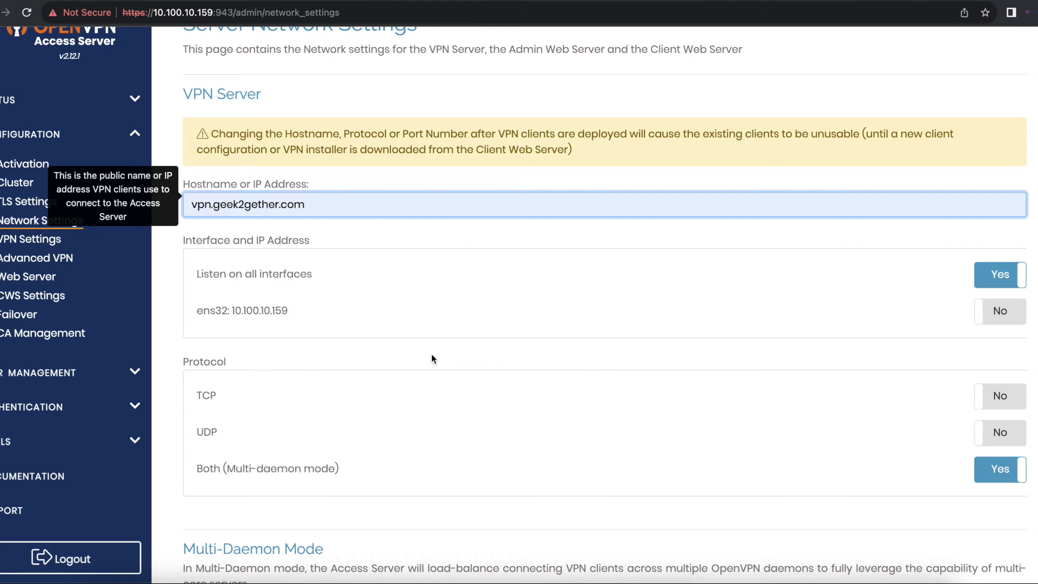
pyautogui.scroll(-7, 326, 319)
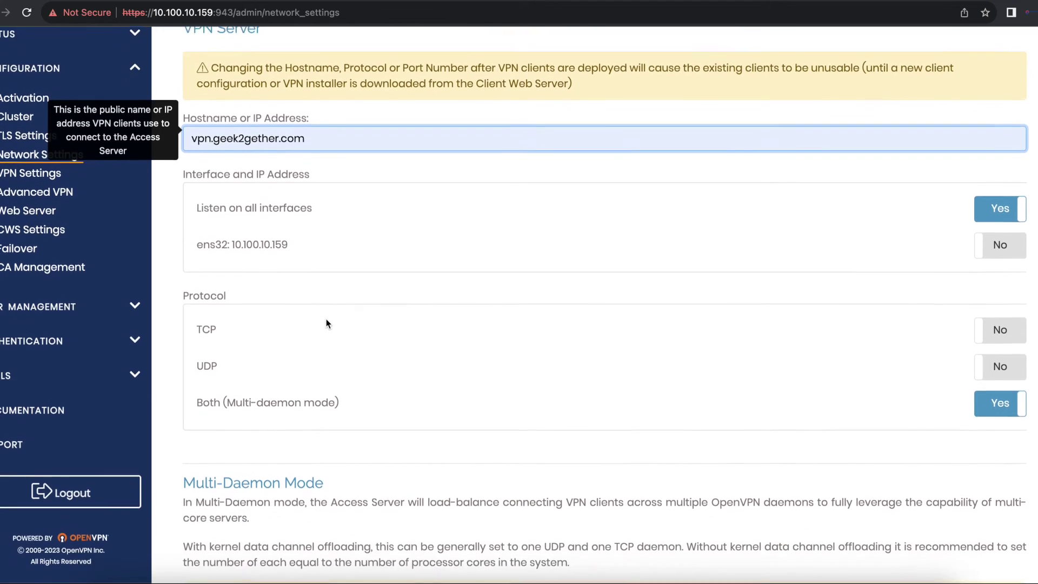
# - Change the Admin Web Server port from 943 to 443 and save the network settings
pyautogui.scroll(-6, 326, 321)
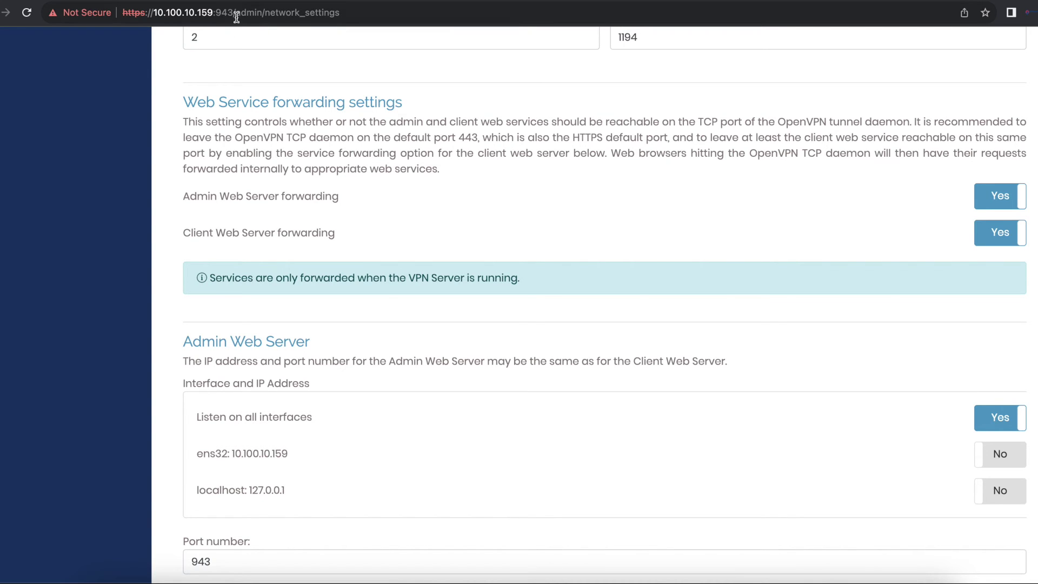
pyautogui.scroll(-3, 313, 462)
pyautogui.click(198, 376)
pyautogui.press('BackSpace')
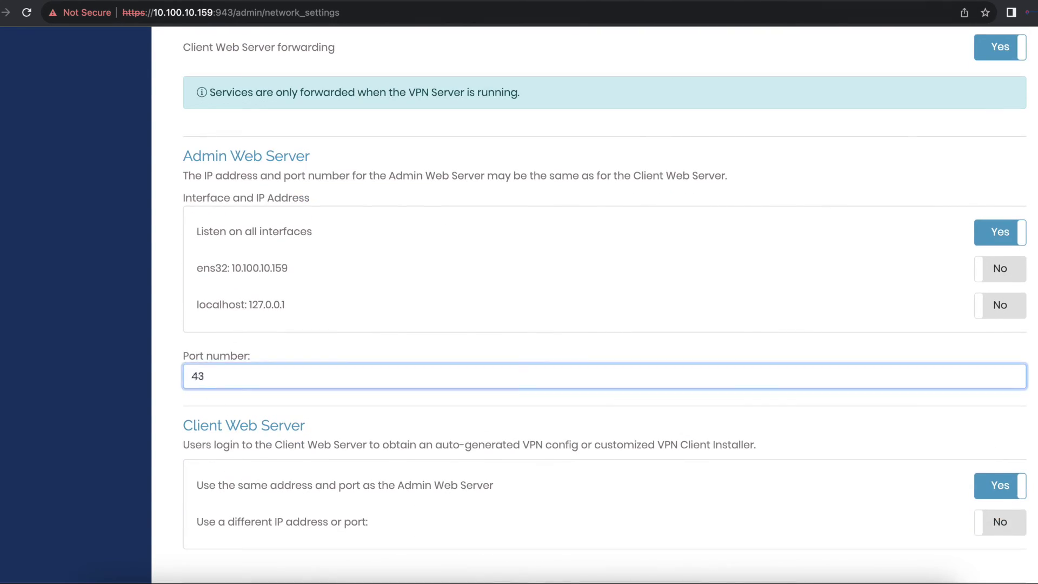
pyautogui.write('4')
pyautogui.click(375, 414)
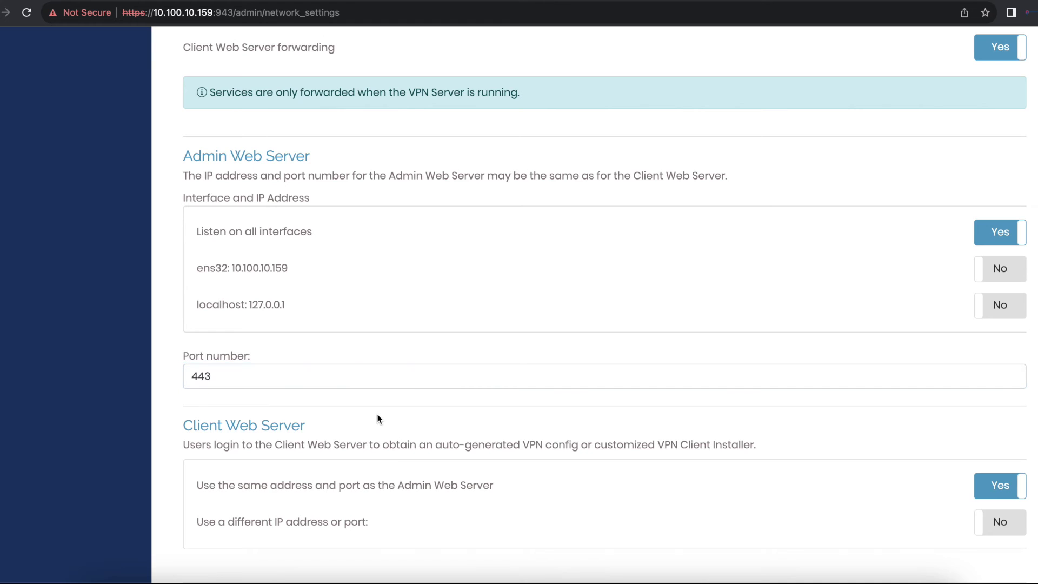
pyautogui.scroll(-2, 381, 427)
pyautogui.click(602, 538)
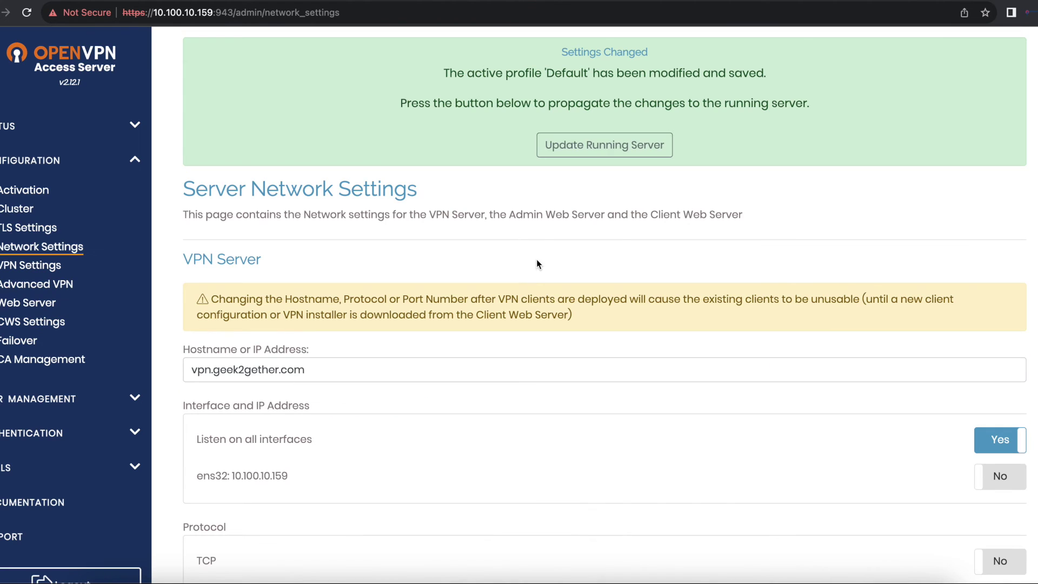
pyautogui.click(590, 144)
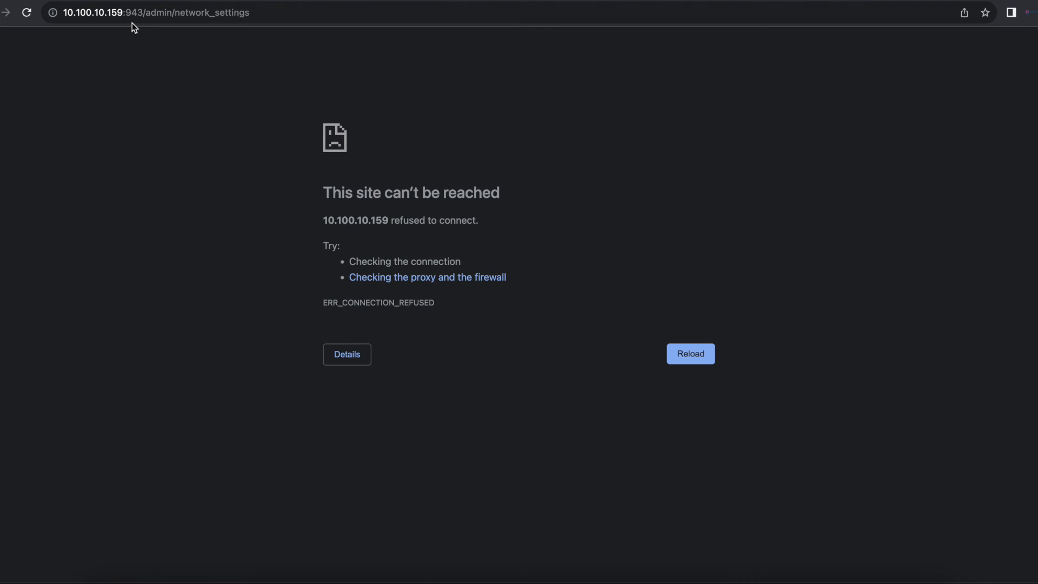
pyautogui.moveTo(123, 12); pyautogui.dragTo(349, 30)
pyautogui.press('BackSpace')
pyautogui.press('Return')
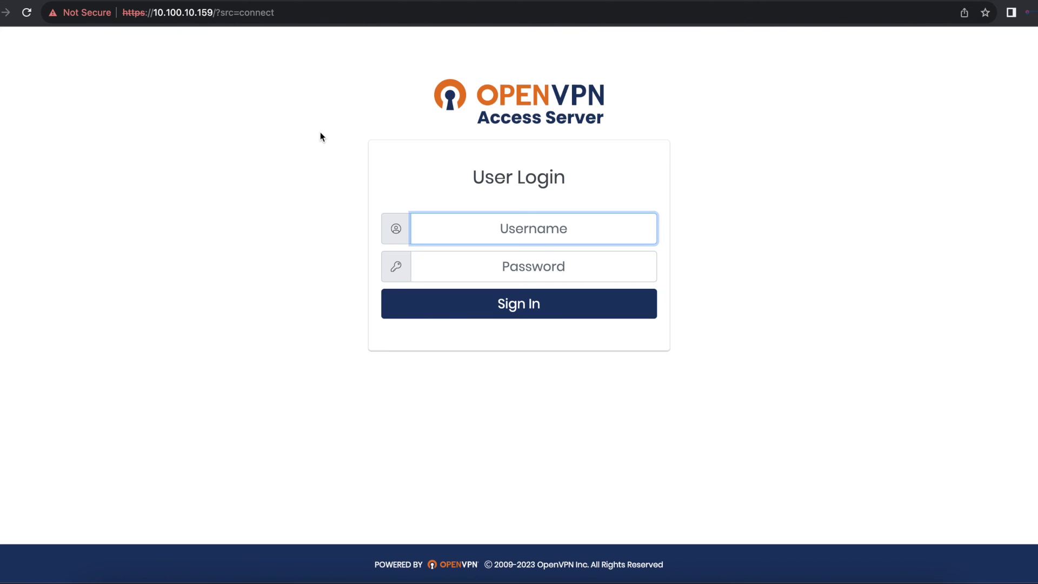
# - Load the login page at vpn.geek2gether.com
pyautogui.click(189, 13)
pyautogui.write('vpn')
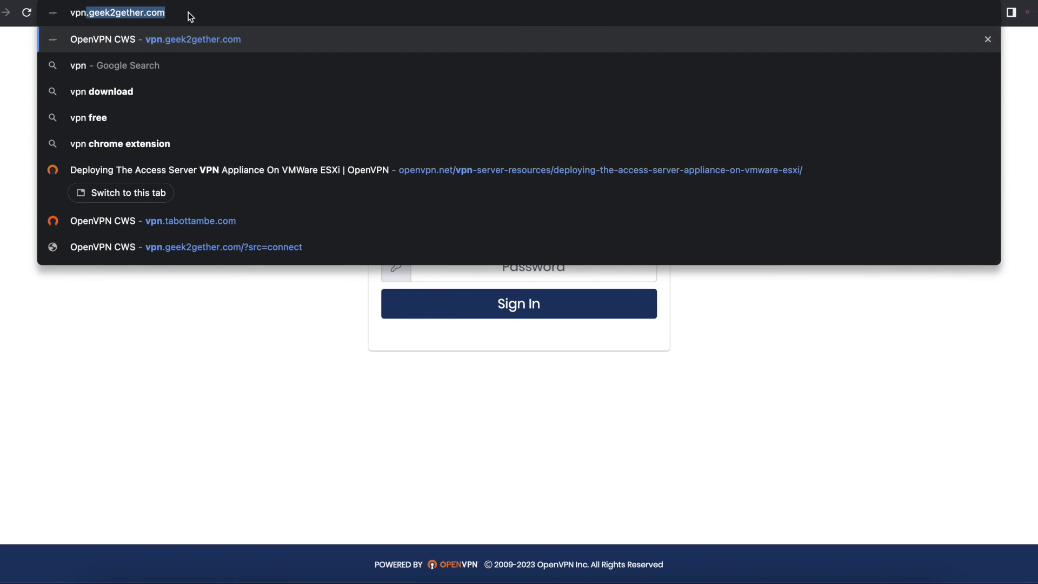
pyautogui.click(185, 40)
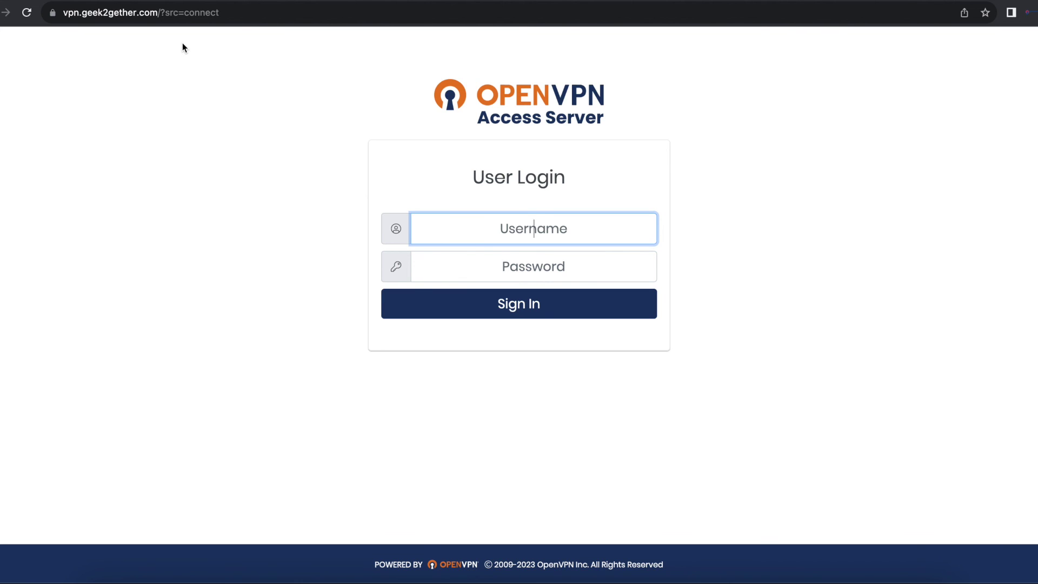
# - Check the site's connection security and confirm the certificate is valid
pyautogui.click(52, 12)
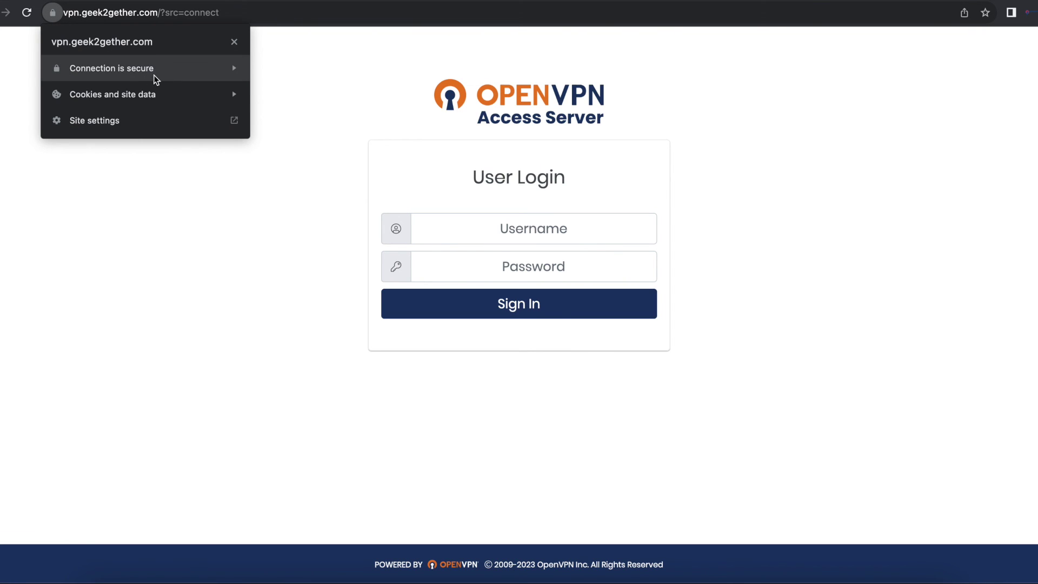
pyautogui.click(154, 75)
pyautogui.click(194, 158)
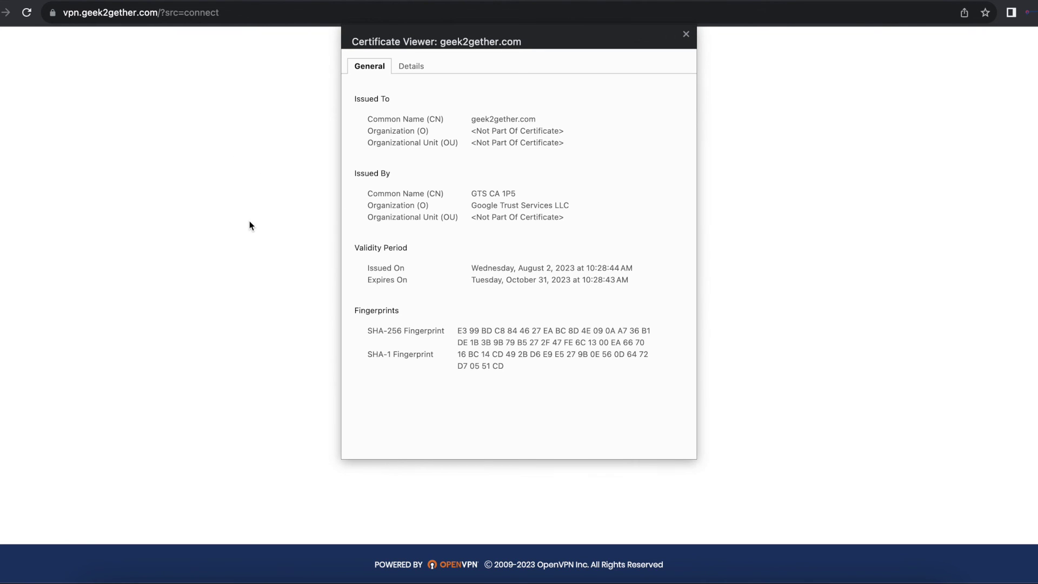
pyautogui.click(686, 34)
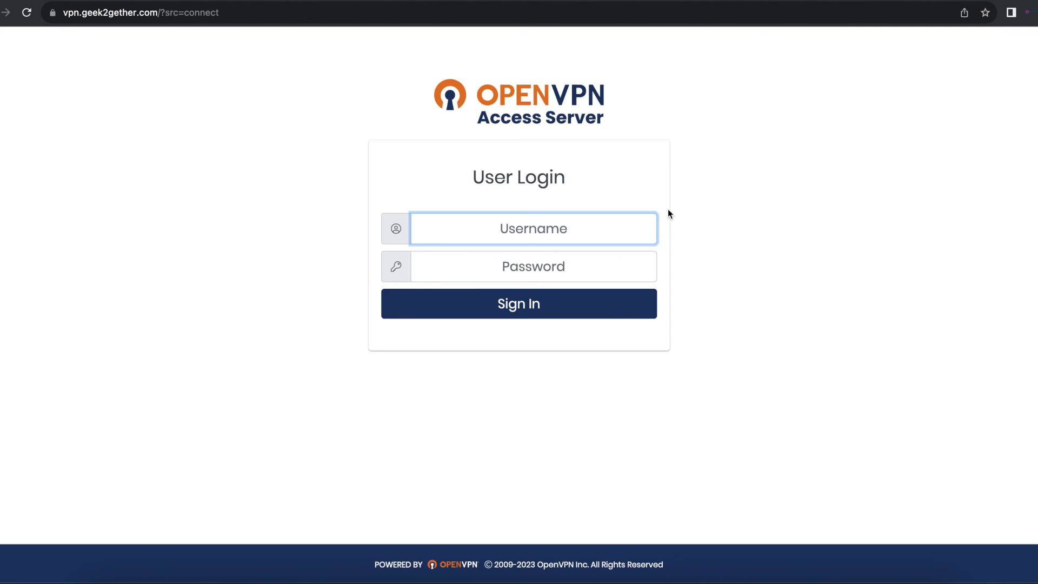